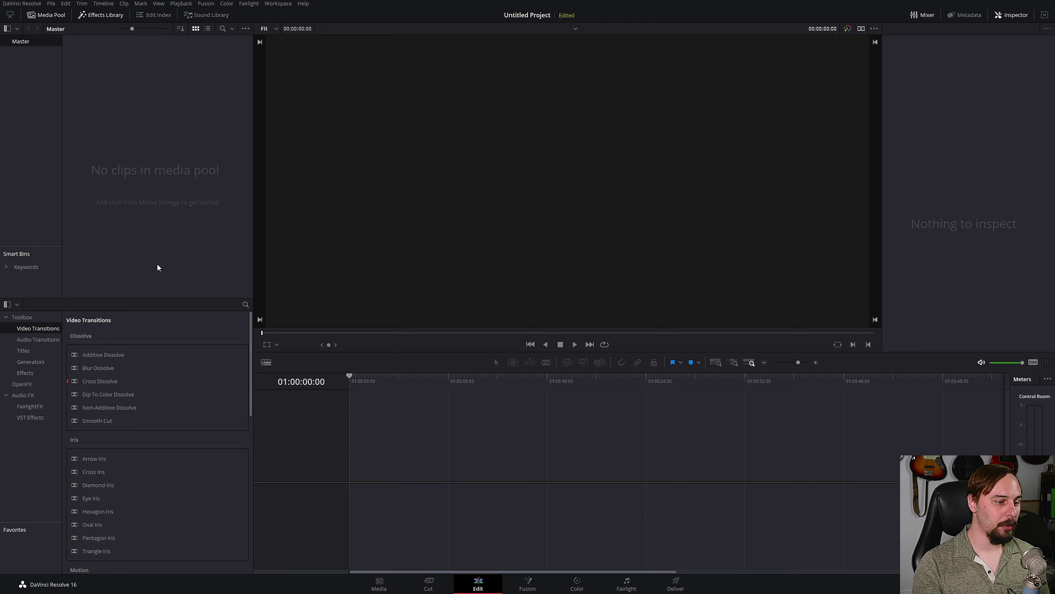
- Add a Text+ title from the Titles list to a new timeline and select it
left_click(28, 351)
left_click_drag(88, 405, 348, 481)
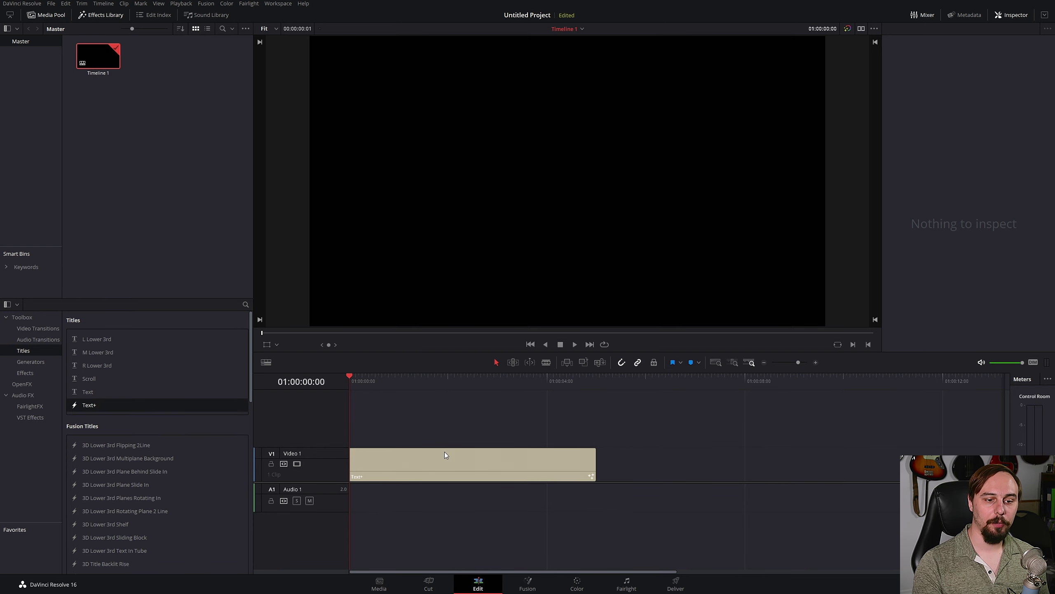
left_click(434, 449)
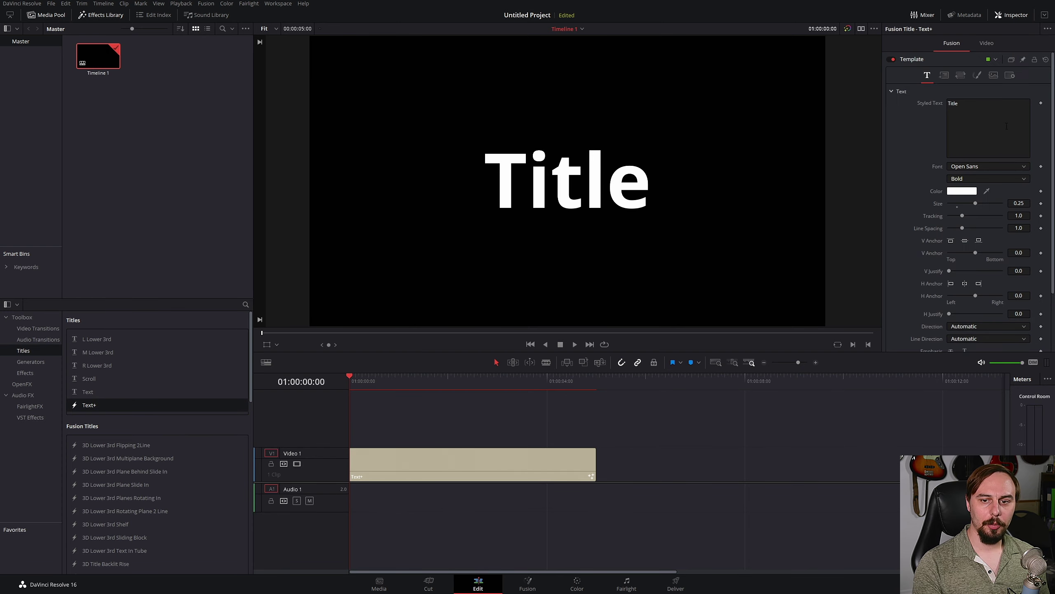
- Set the title font to Cambria Bold and raise its size to 0.4843
left_click(1005, 167)
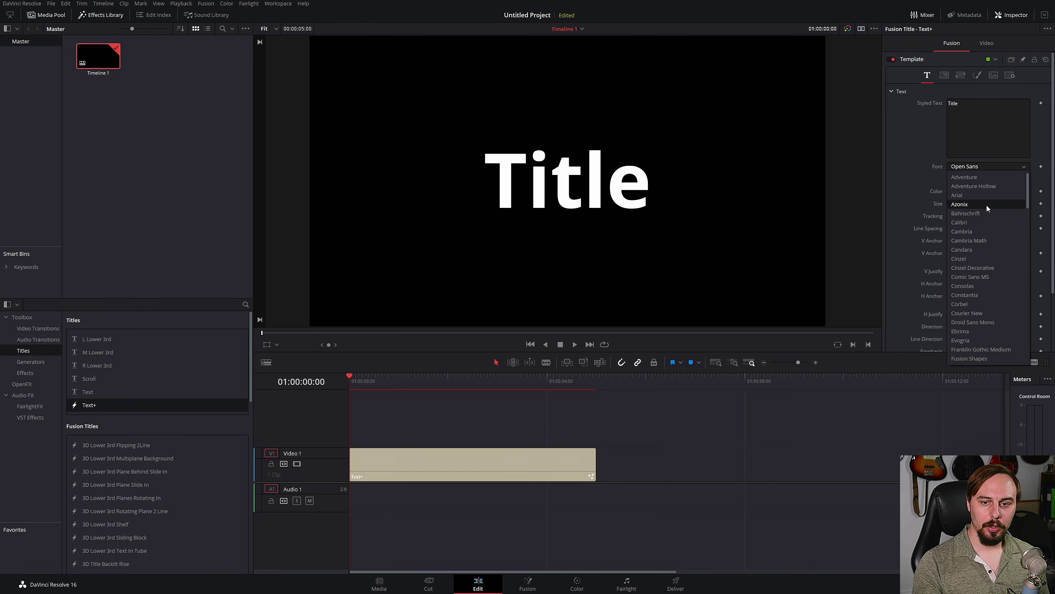
left_click(983, 234)
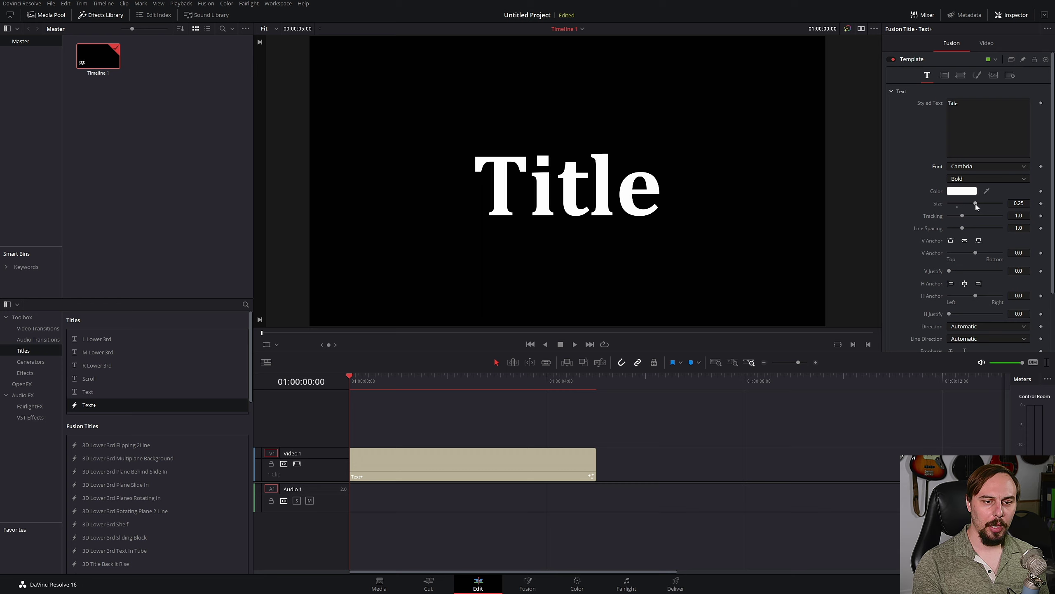
left_click_drag(976, 203, 1001, 207)
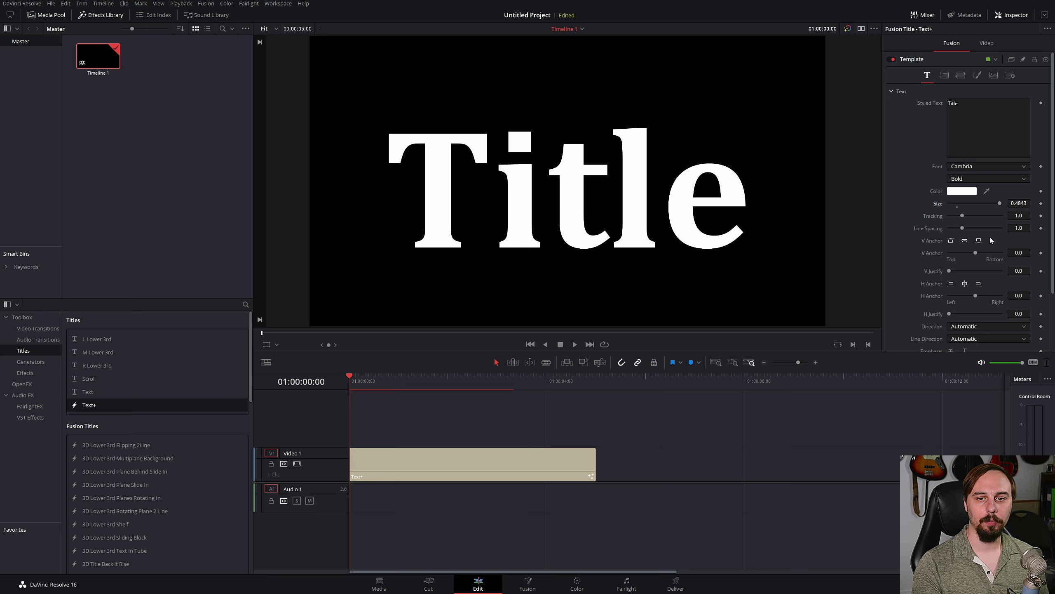
- Enable shading element 2 to add an outline around the Title text
left_click(979, 75)
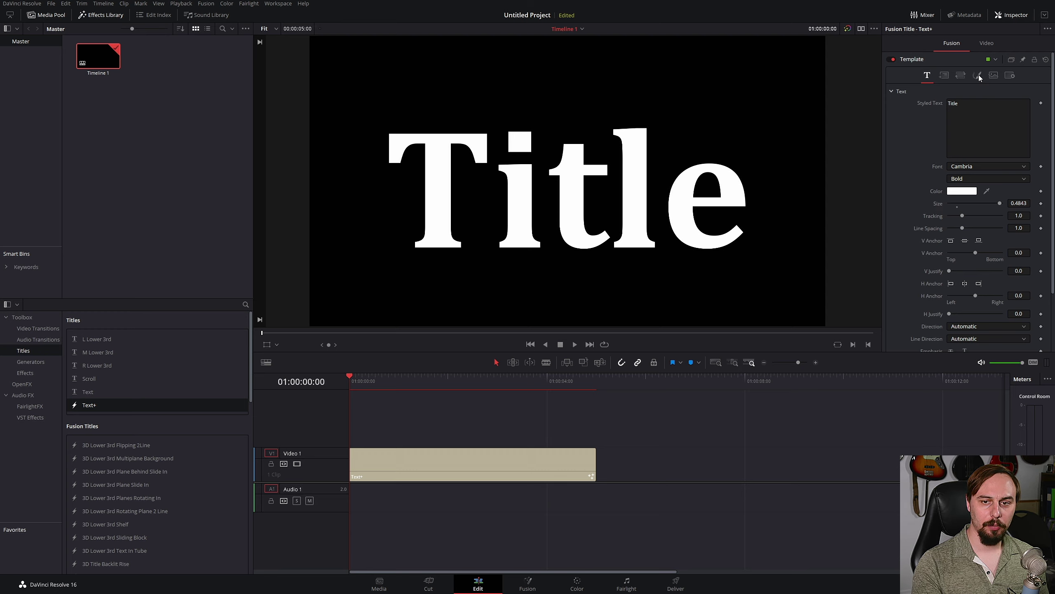
left_click(970, 103)
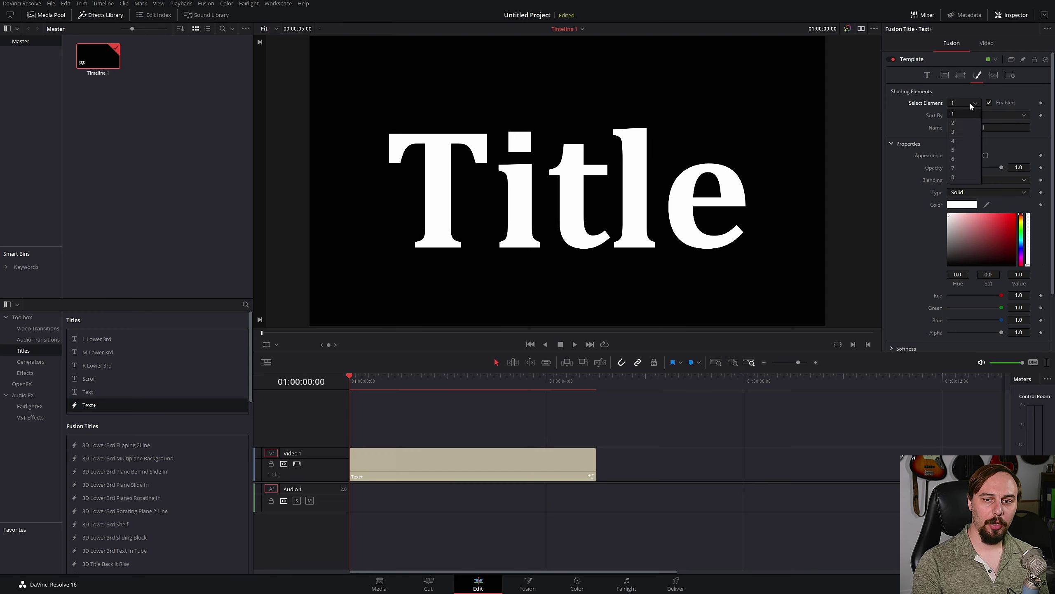
left_click(964, 122)
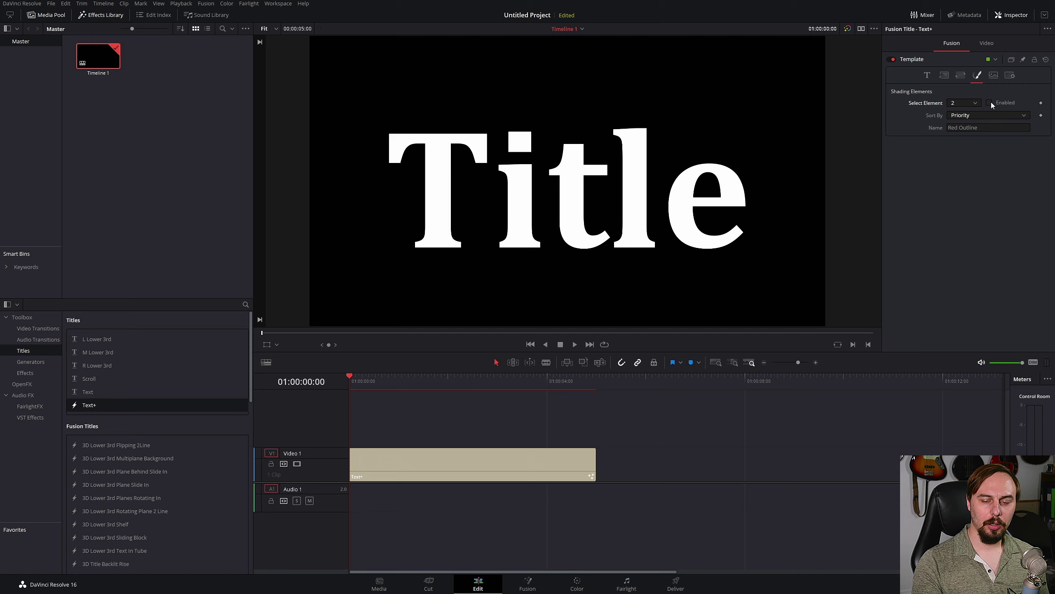
left_click(990, 103)
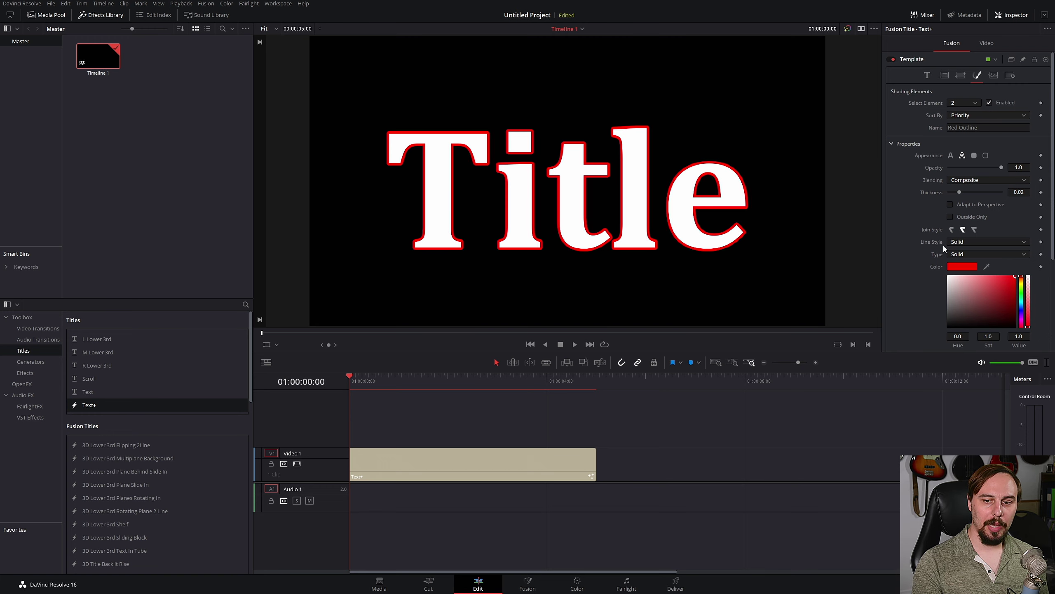
- Try the dotted, dash-dot and dash-dot-dot outline styles, then settle on Dash
left_click(974, 240)
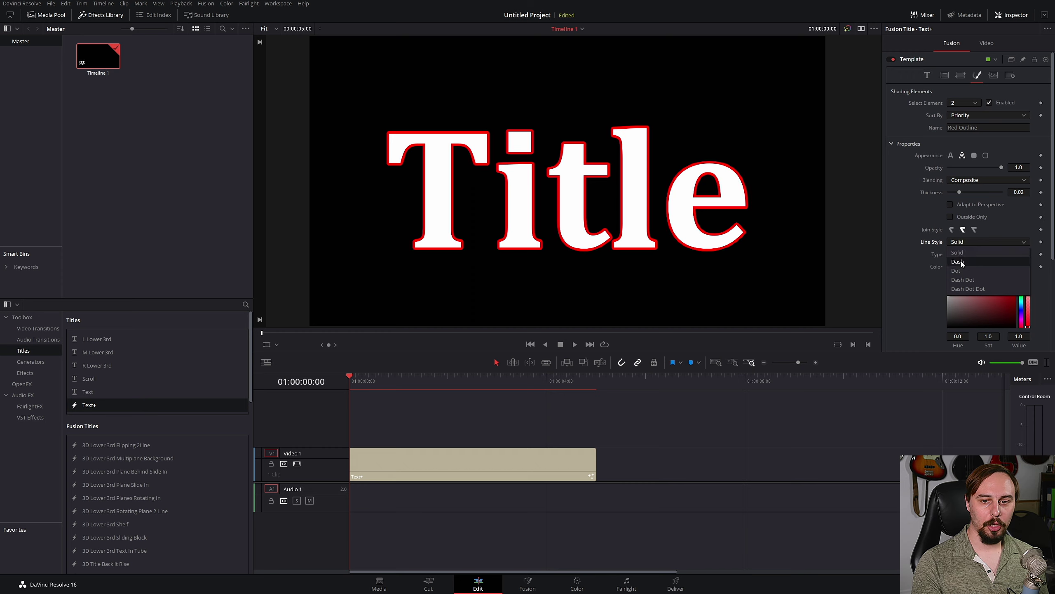
left_click(961, 261)
left_click(981, 242)
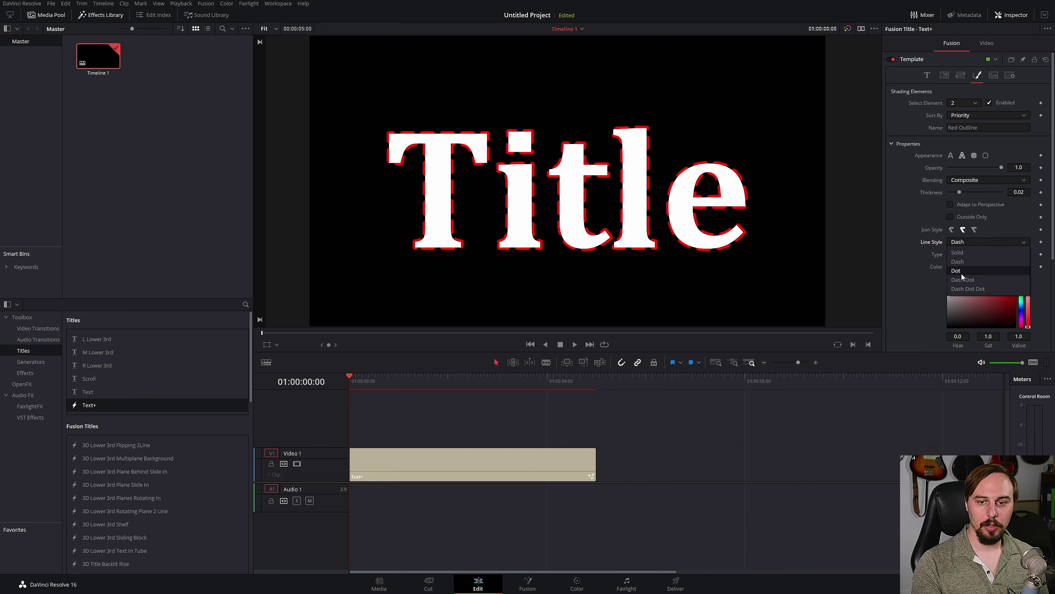
left_click(961, 273)
left_click(986, 243)
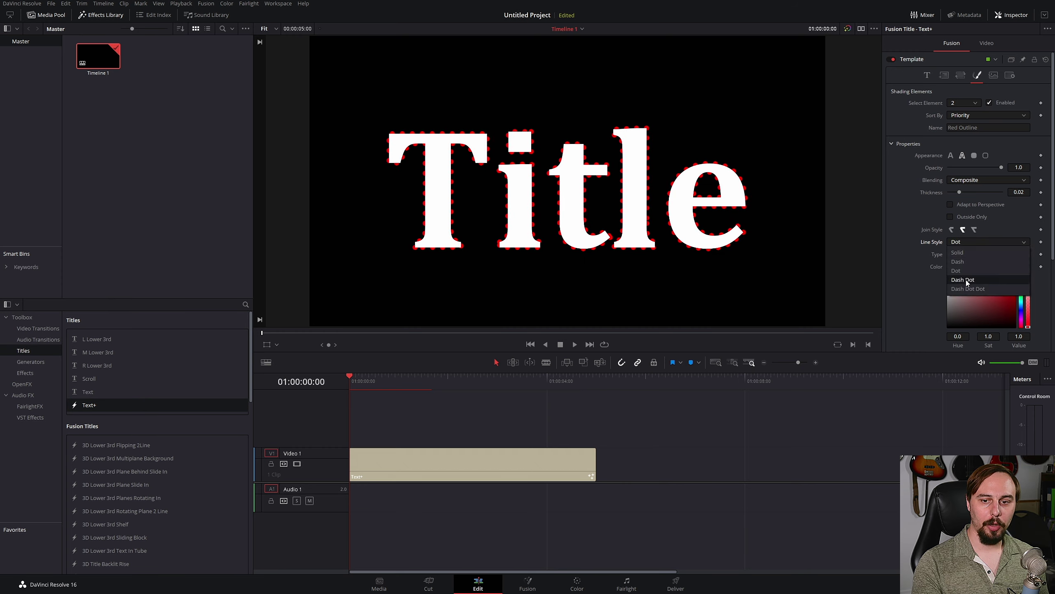
left_click(966, 280)
left_click(983, 242)
left_click(973, 280)
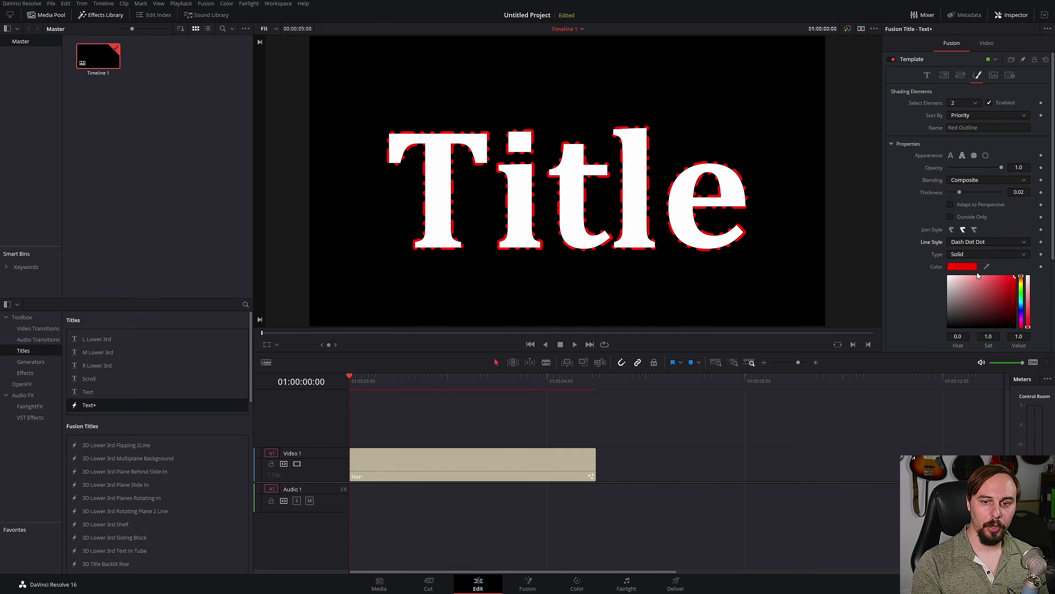
left_click(989, 242)
left_click(974, 266)
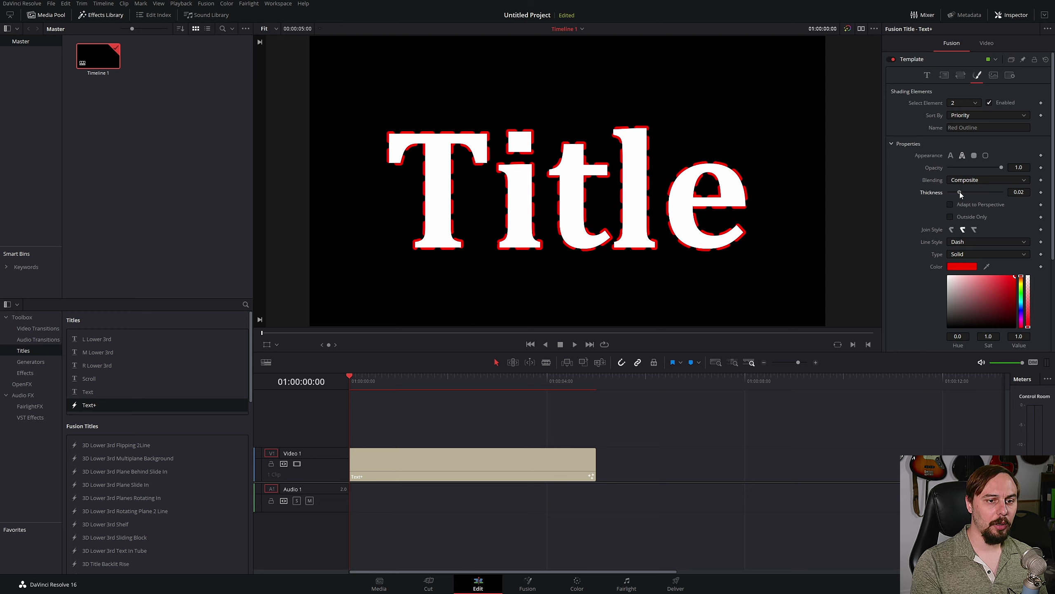
- Thin the outline to 0.0134 thickness and change its colour to blue #2e9aff
left_click_drag(959, 192, 957, 193)
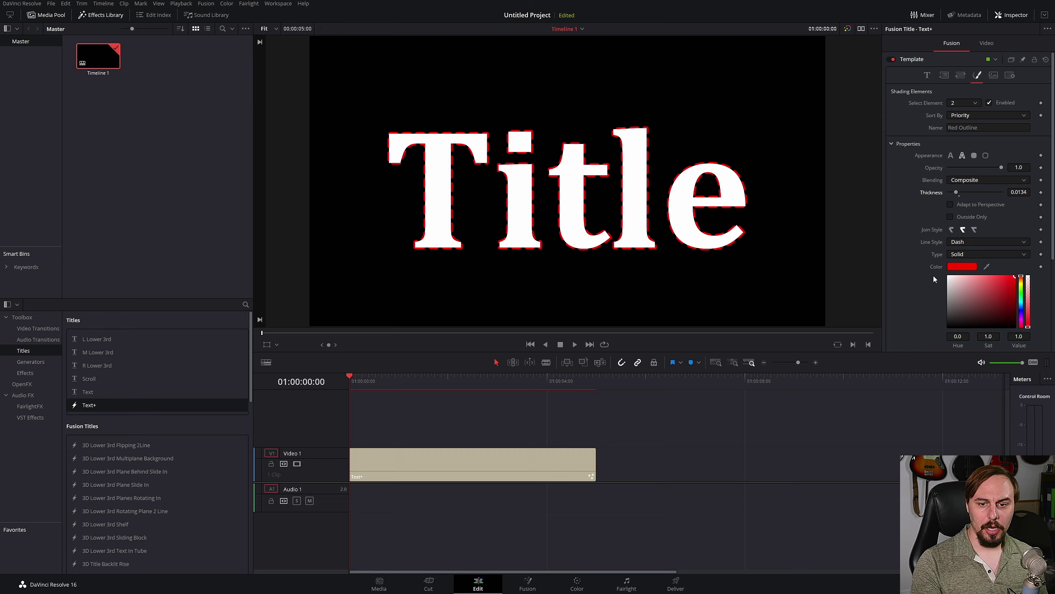
left_click(968, 267)
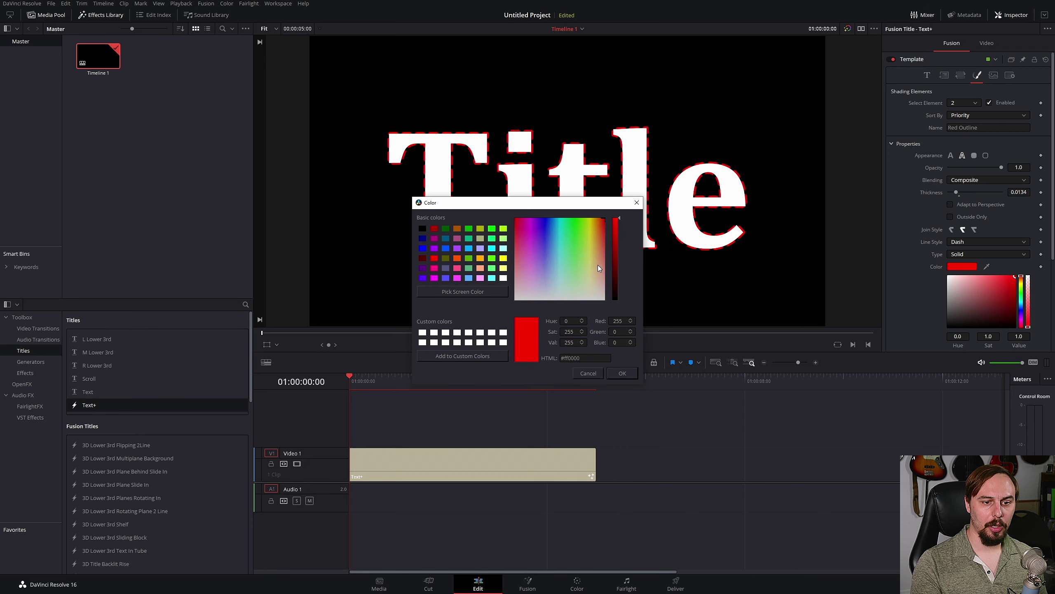
left_click_drag(598, 265, 552, 233)
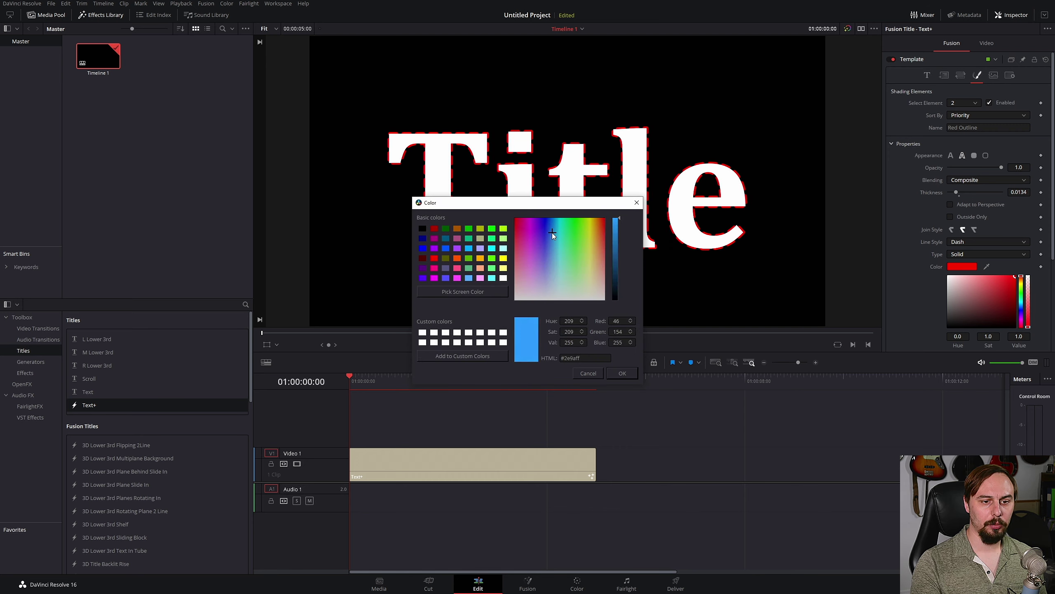
left_click(622, 373)
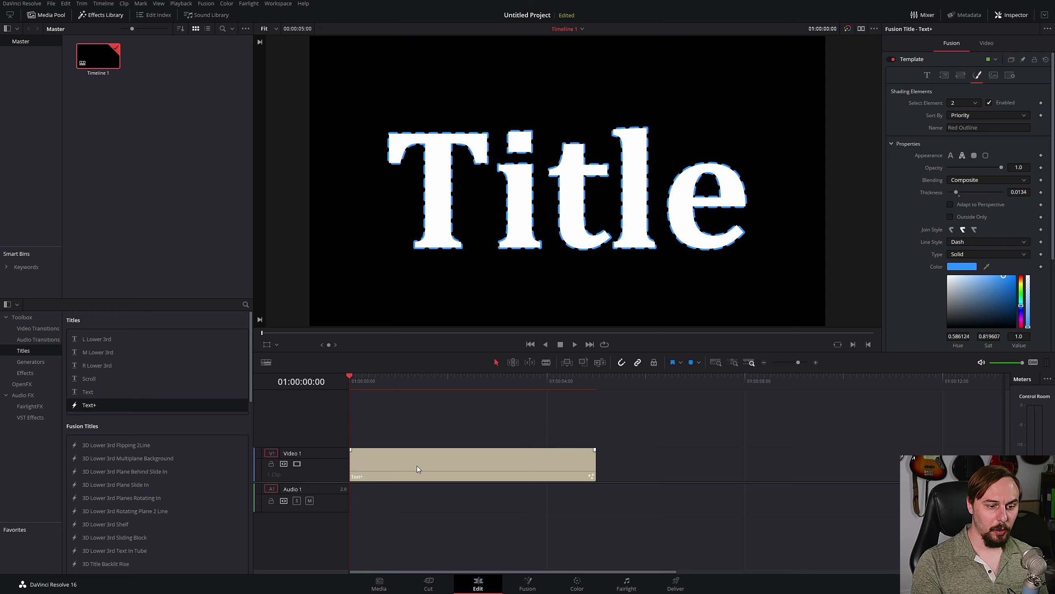
- Move the title to Video 2, add a 0-opacity Solid Color clip on Video 1, and select both
left_click_drag(406, 464, 395, 436)
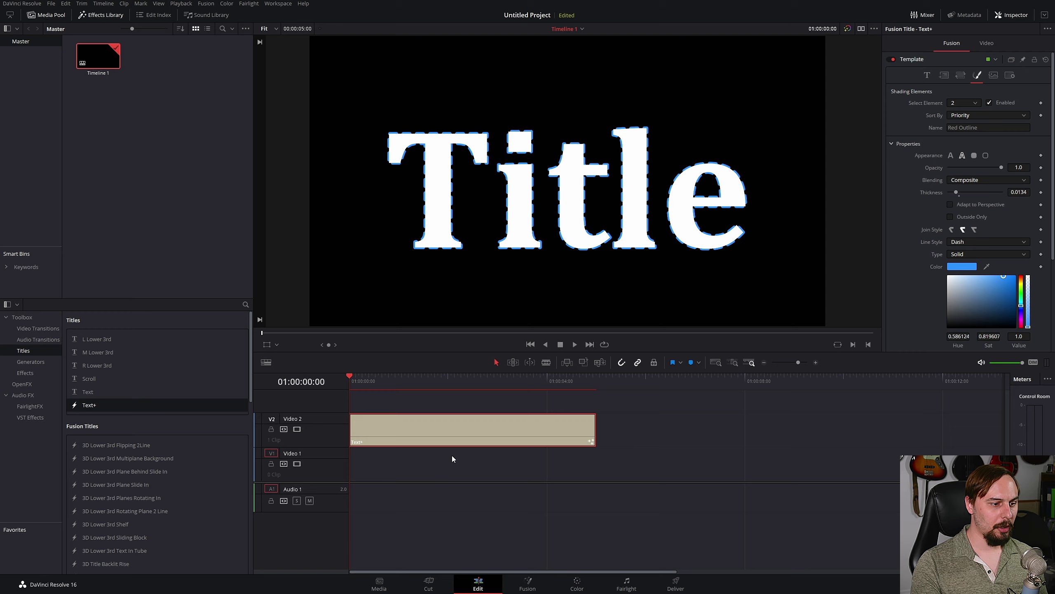
left_click(32, 362)
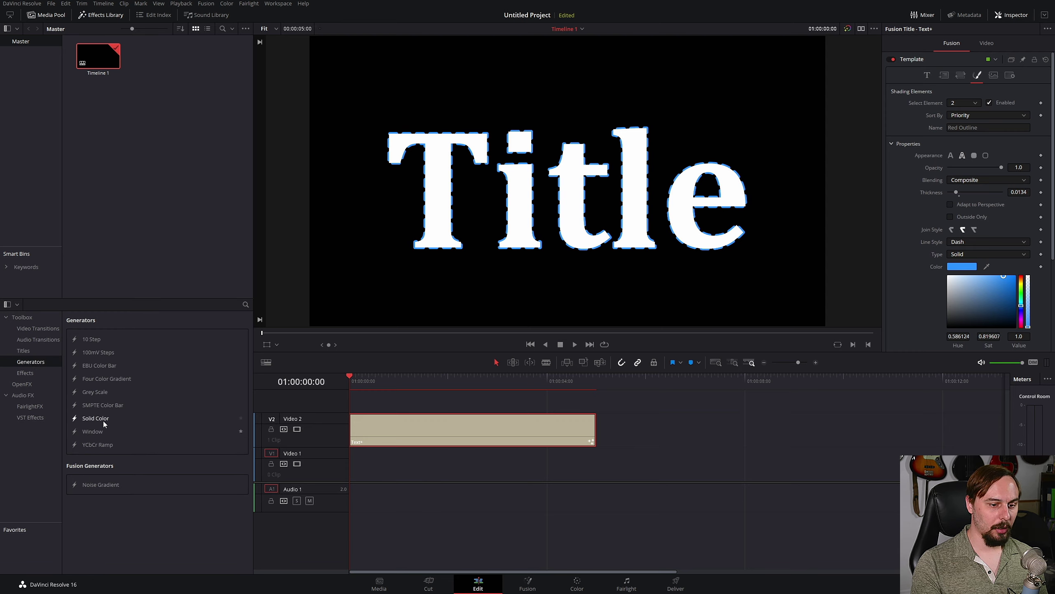
left_click_drag(103, 421, 350, 463)
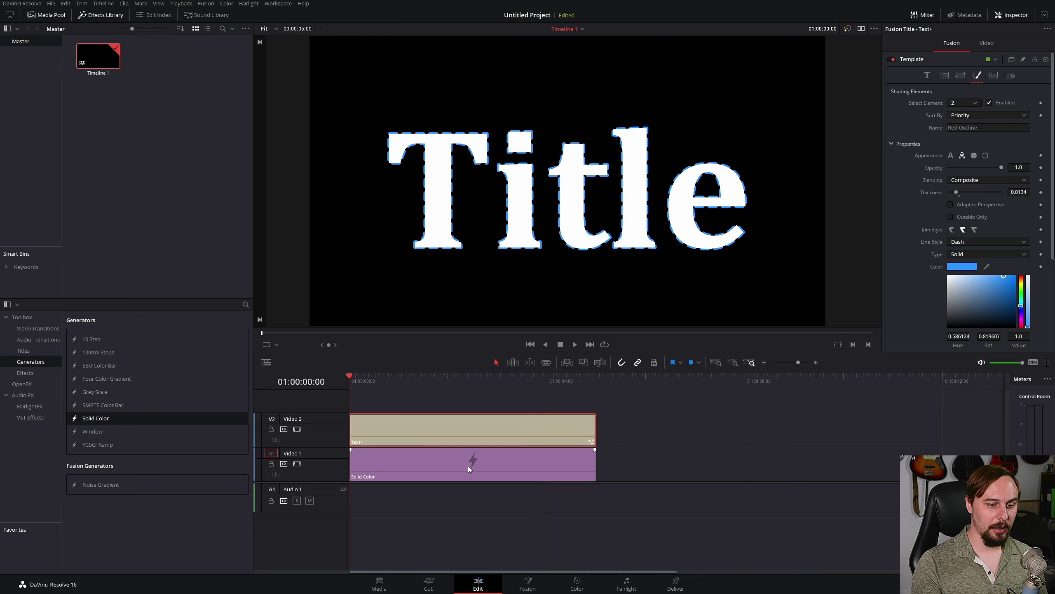
left_click(412, 465)
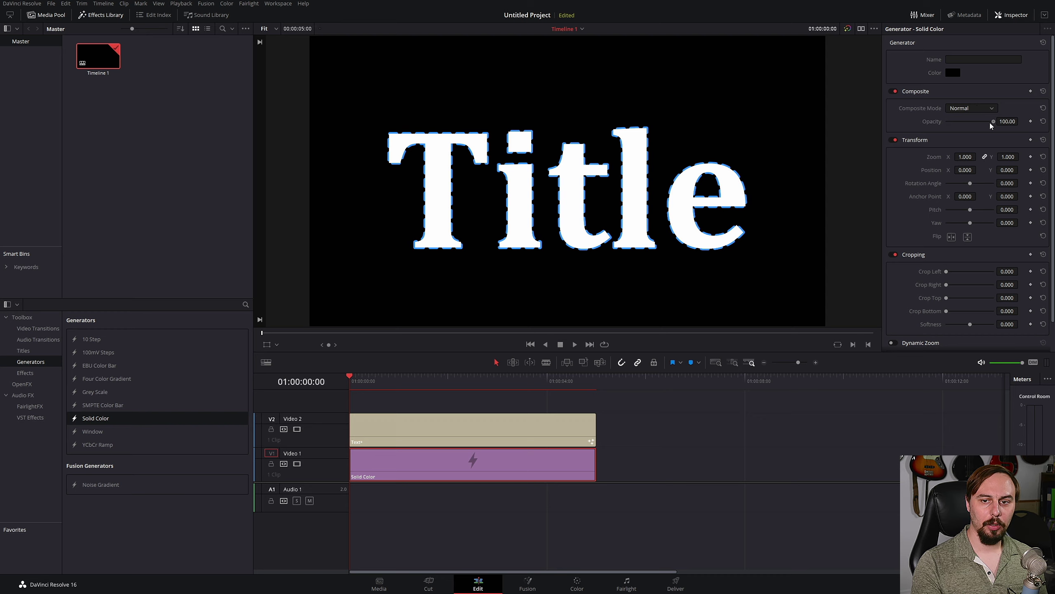
left_click_drag(995, 125, 937, 123)
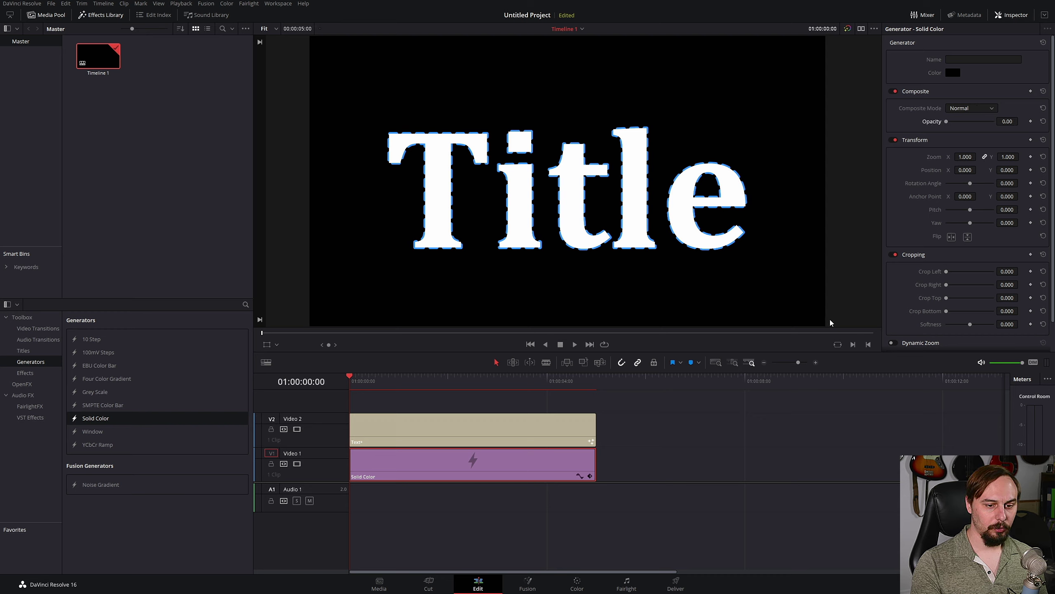
left_click_drag(614, 404, 499, 494)
- Combine the title and solid clip into Compound Clip 1
right_click(516, 434)
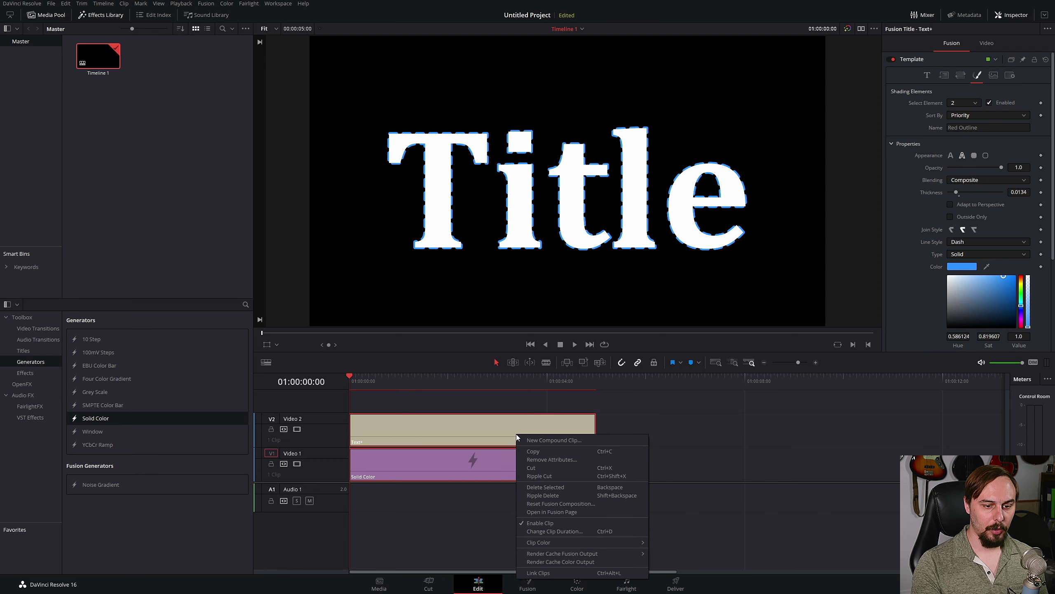
left_click(557, 441)
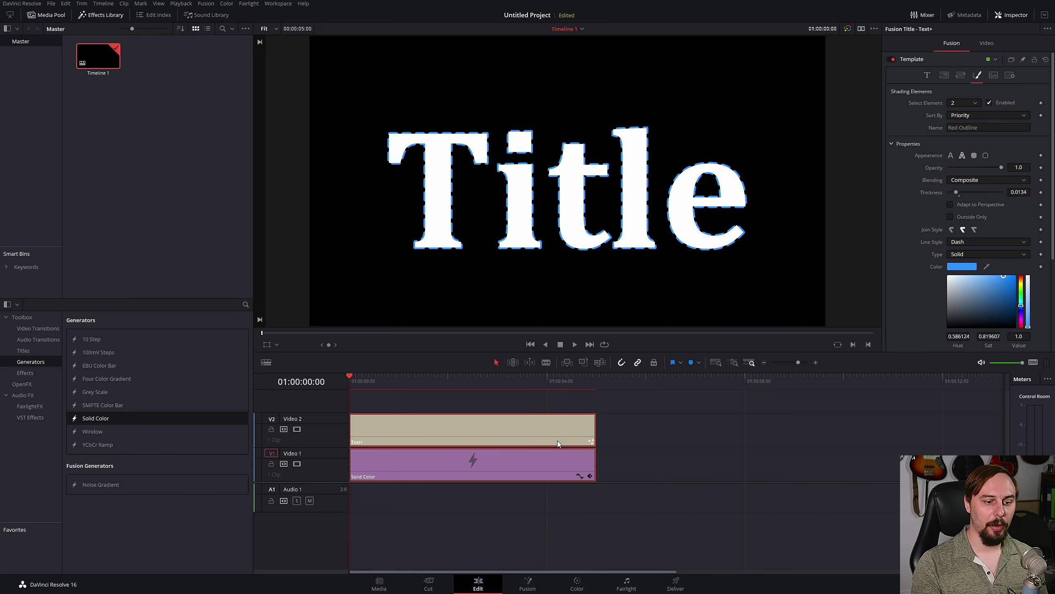
left_click(590, 314)
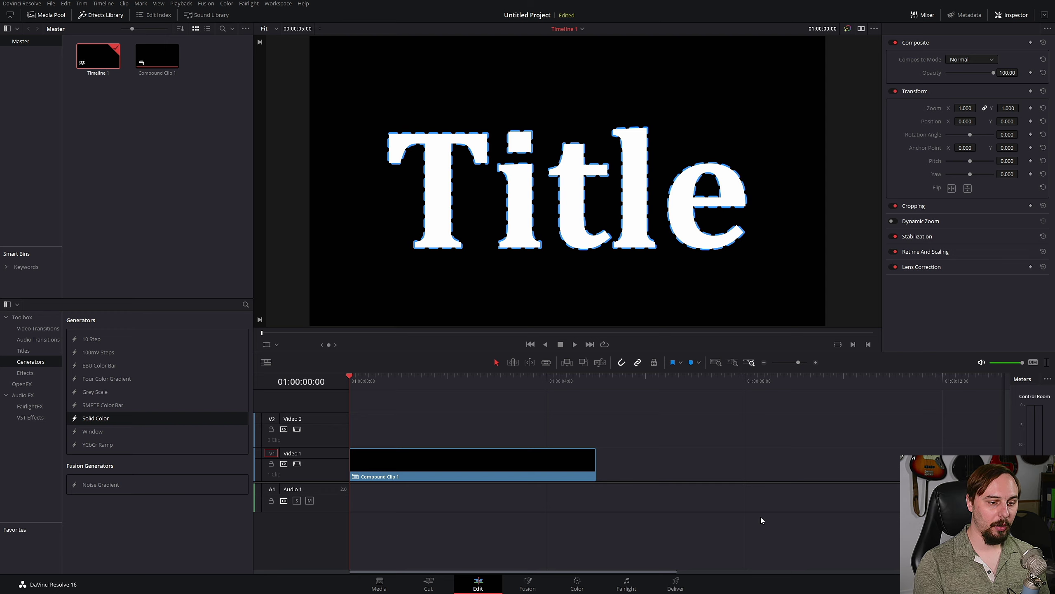
- Trim the compound clip down to a single frame at the timeline start
key("Right")
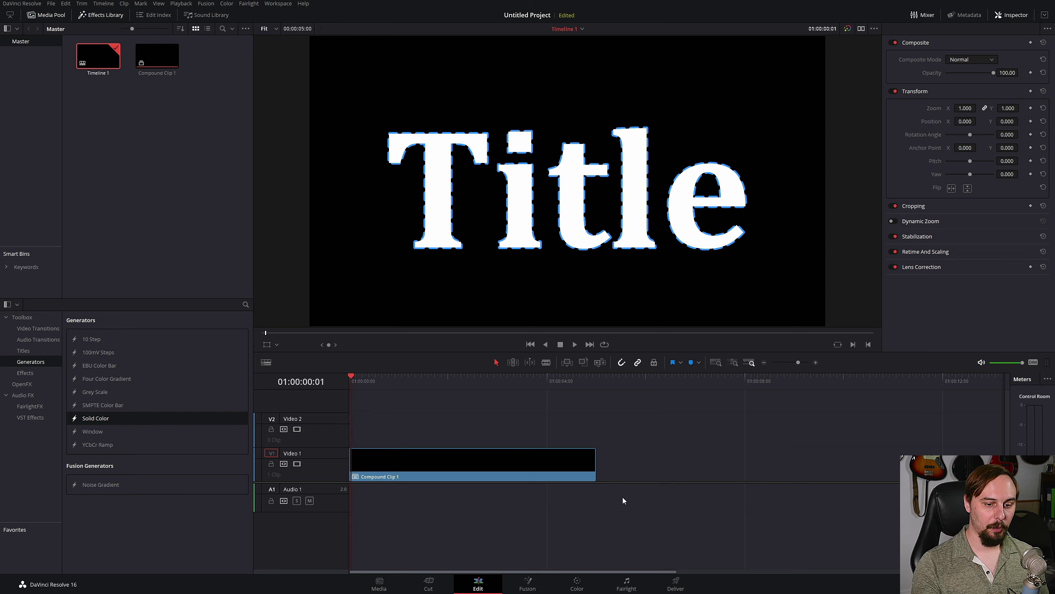
left_click_drag(597, 465, 353, 462)
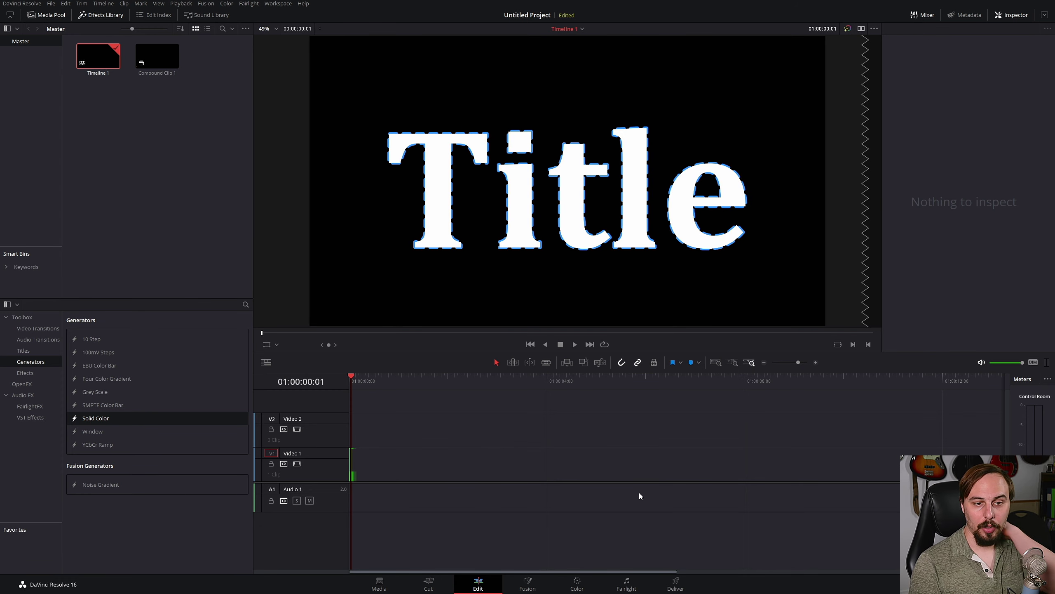
key("Left")
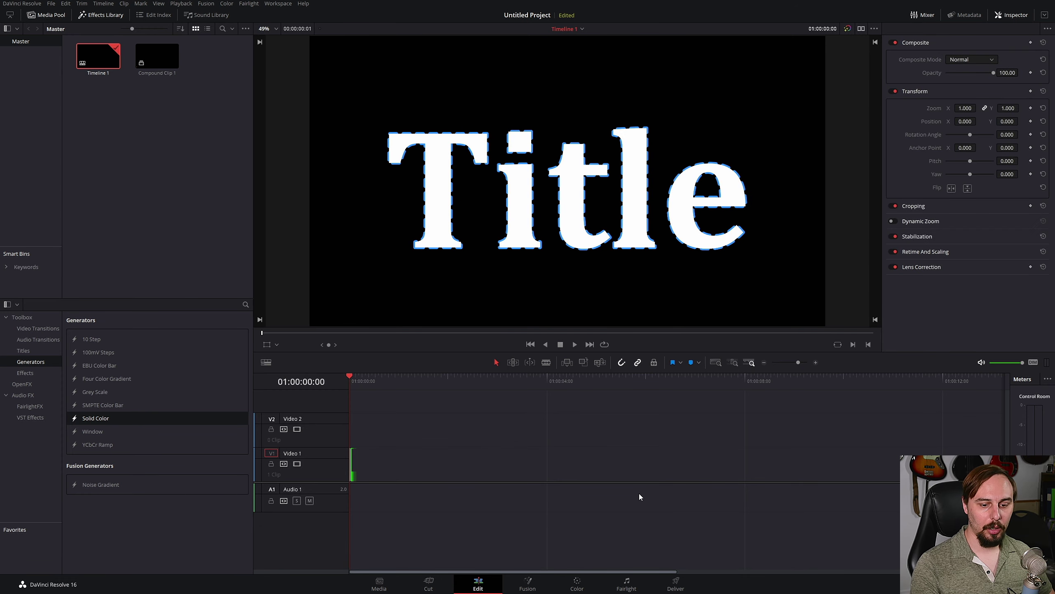
key("Right")
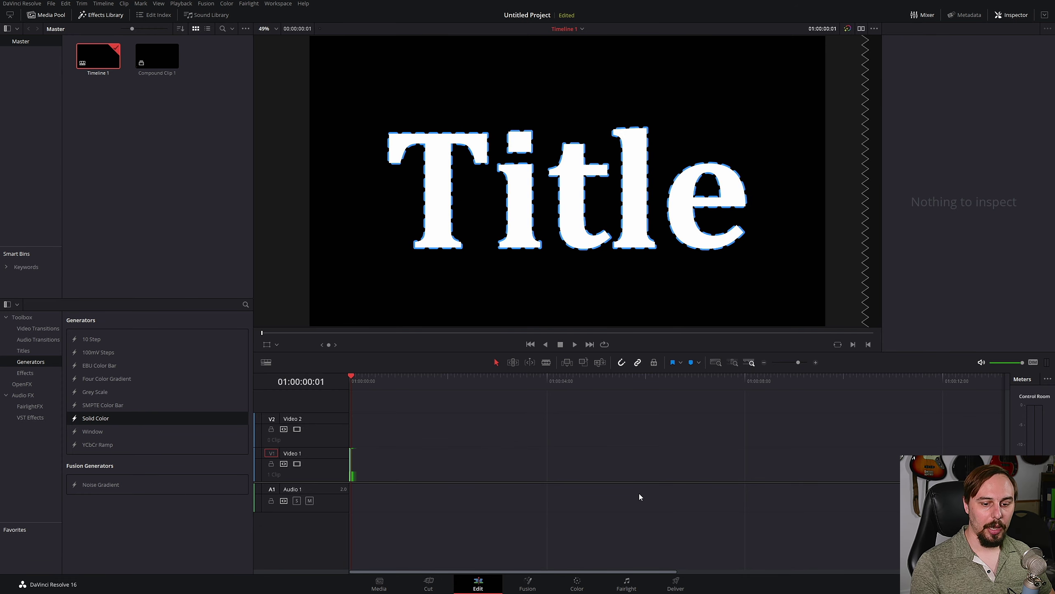
- On the Deliver page, set the render destination to the Resolve Output folder
left_click(680, 584)
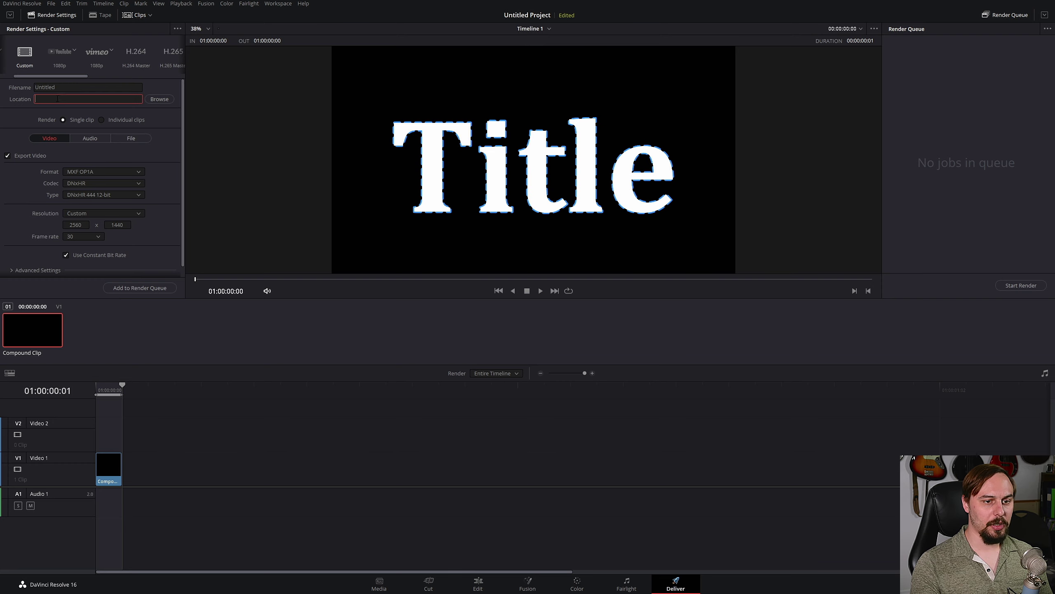
left_click(159, 99)
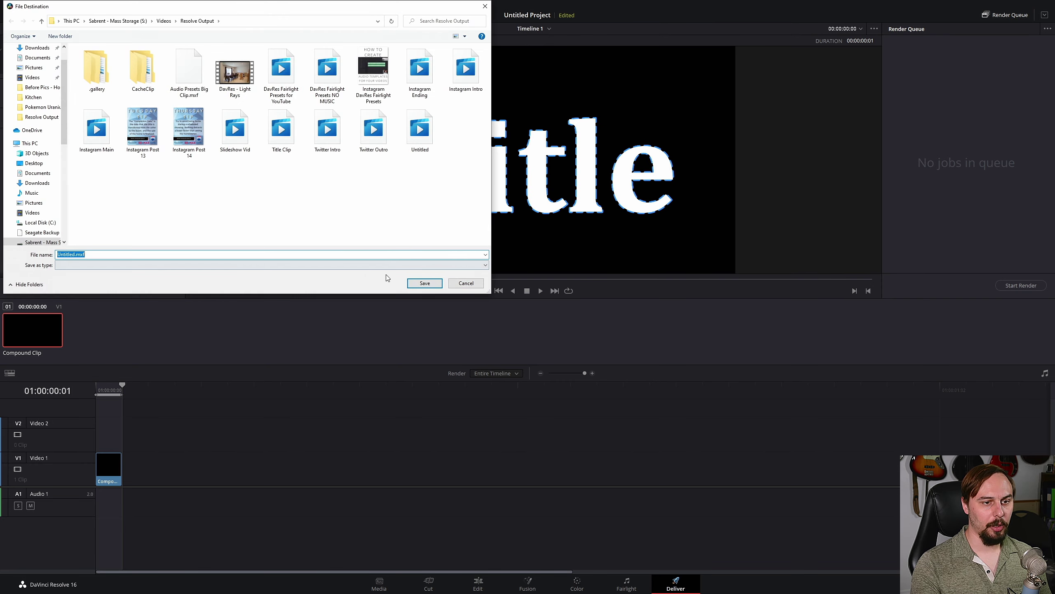
left_click(451, 285)
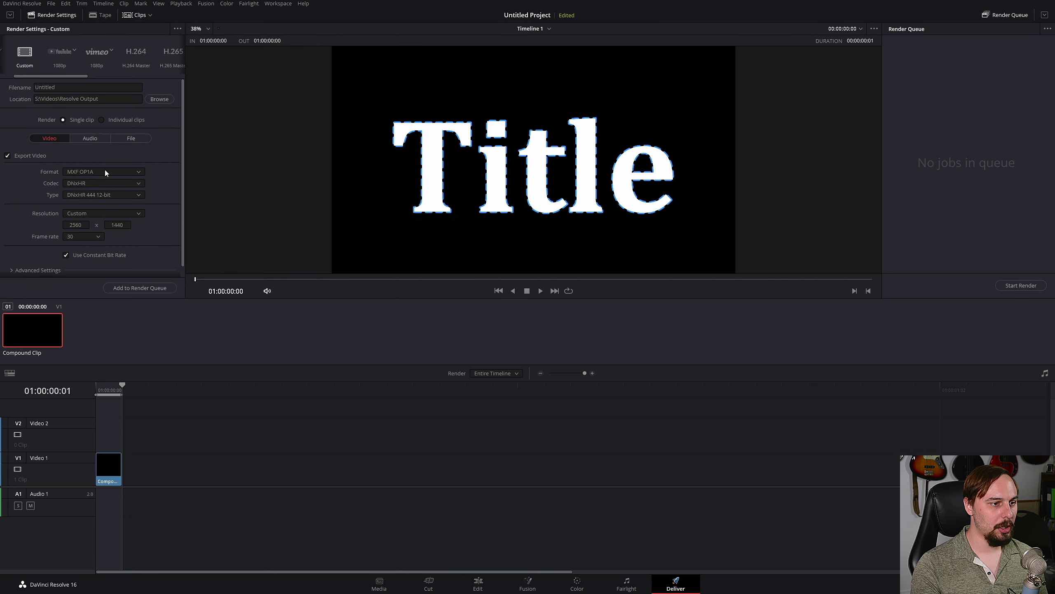
- Render individual clips as TIFF with Export Alpha enabled via the render queue
left_click(102, 120)
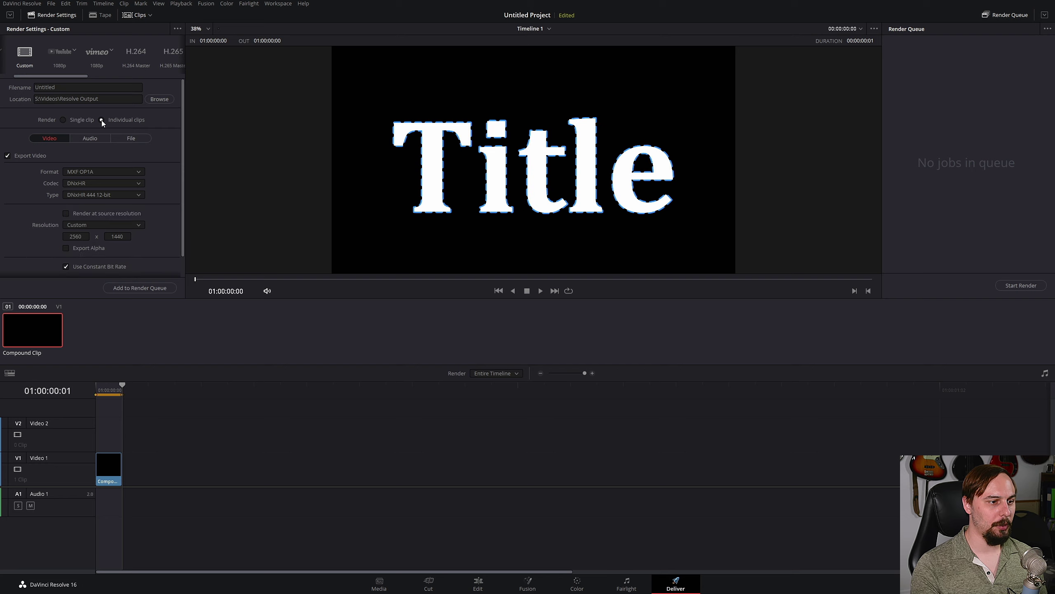
left_click(115, 170)
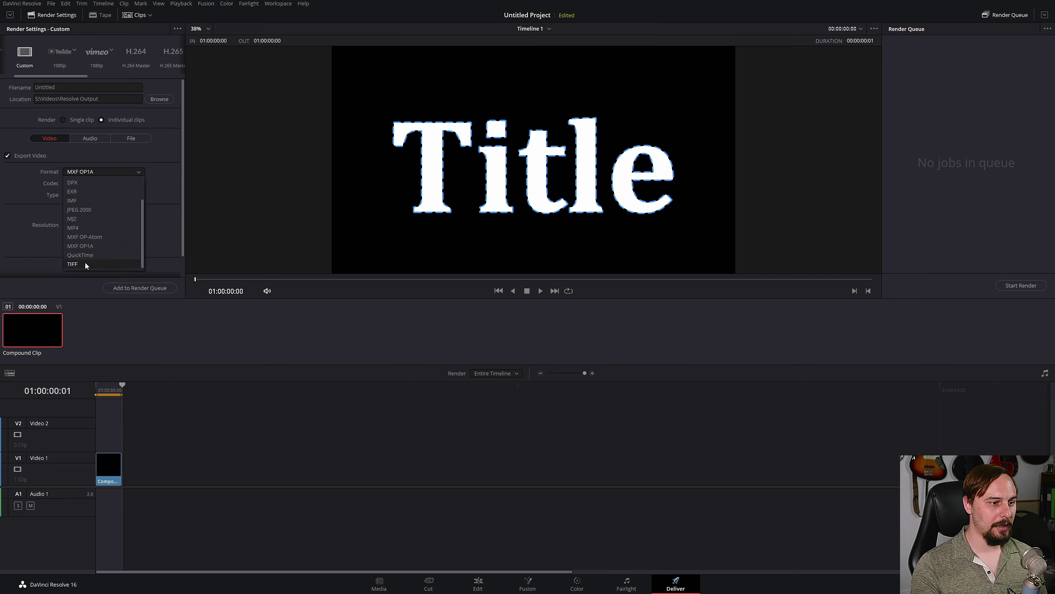
left_click(73, 264)
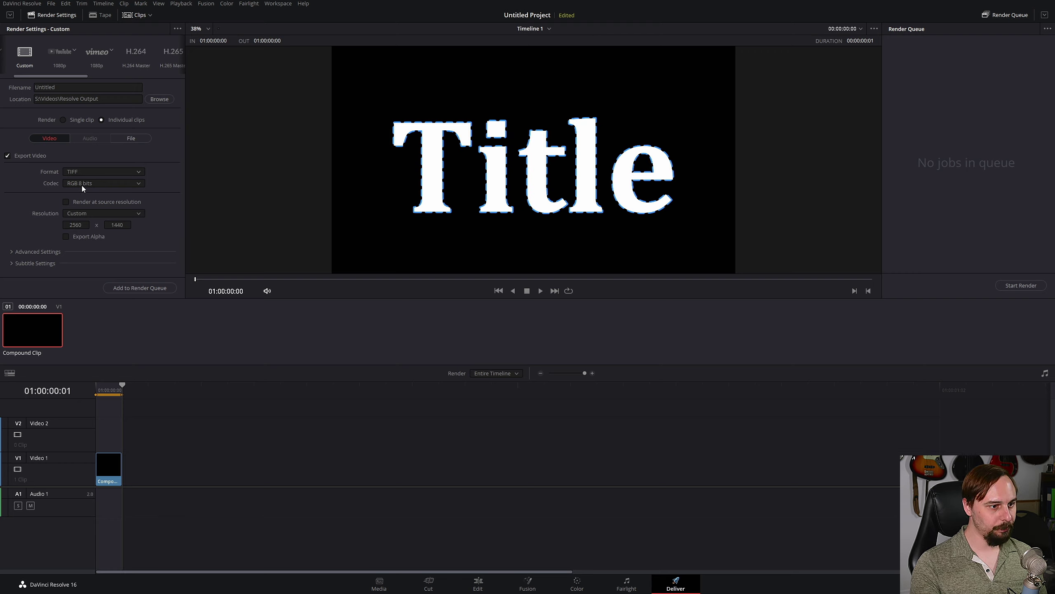
left_click(66, 237)
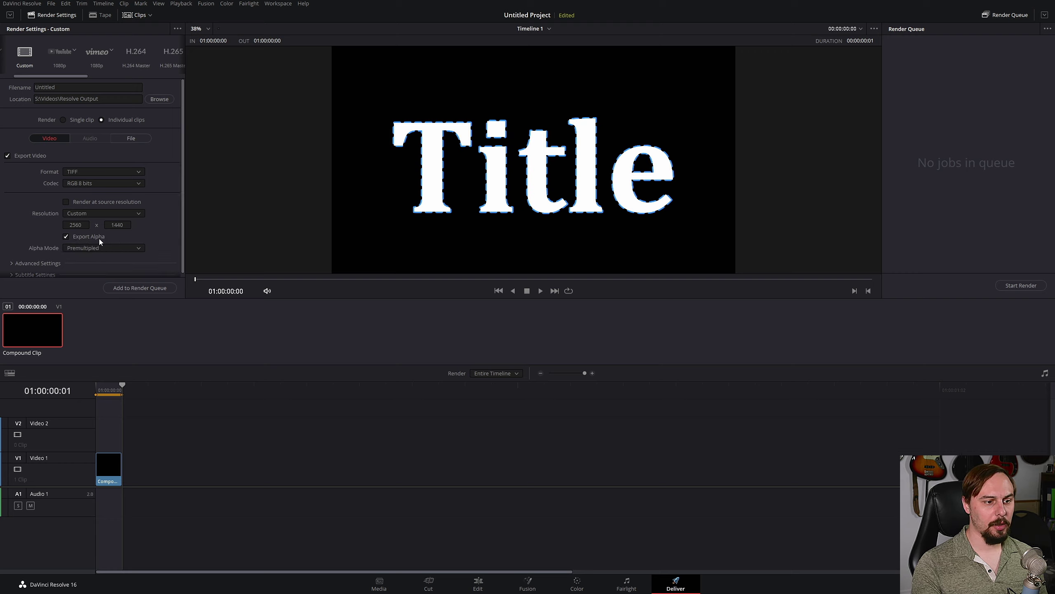
left_click(158, 289)
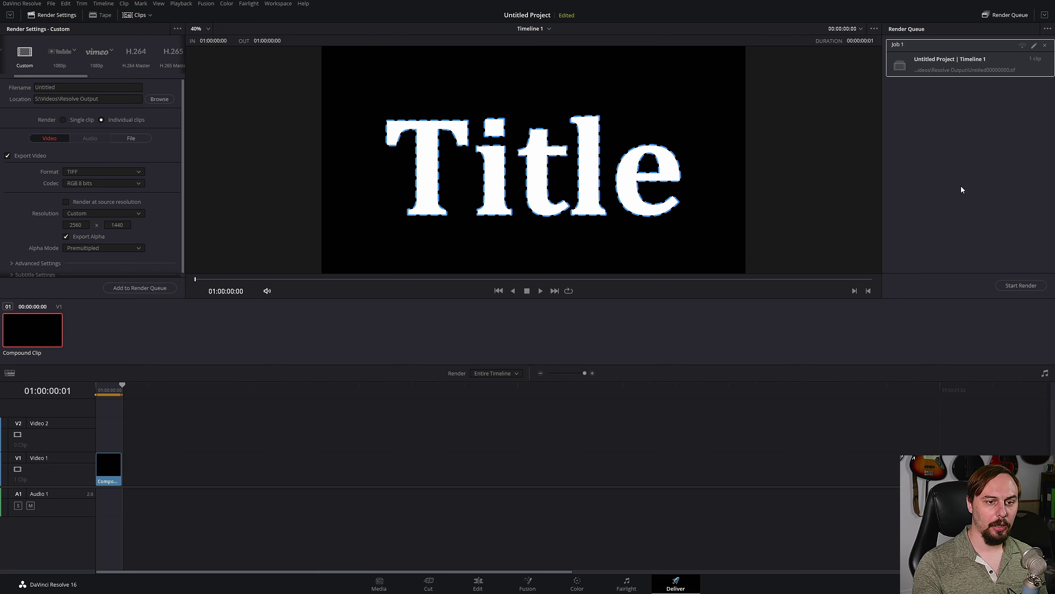
left_click(1022, 286)
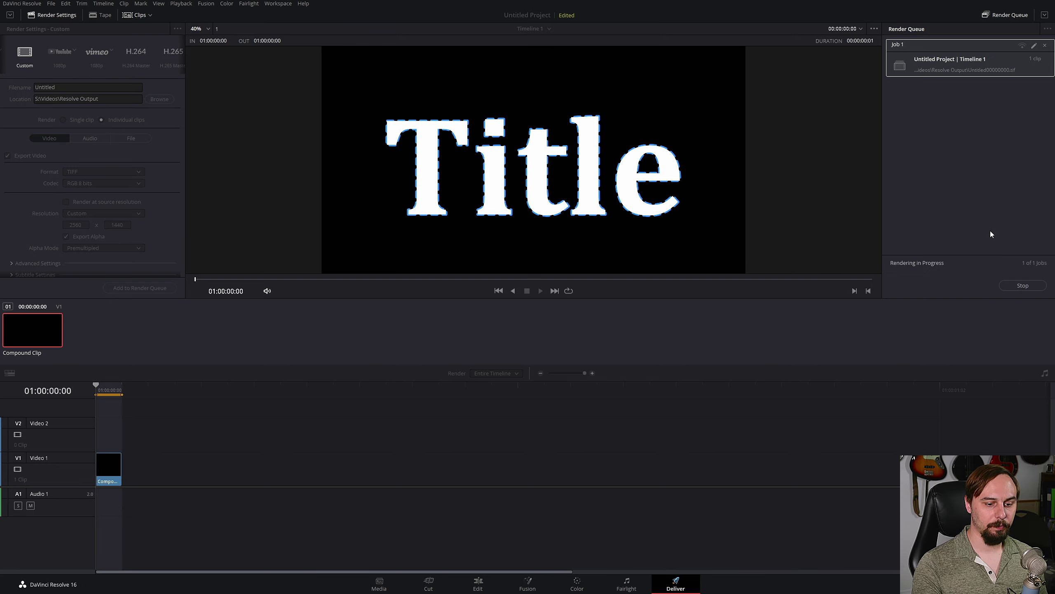
- Back on the Edit page, import the rendered Title TIFF from File Explorer into the Media Pool
left_click(484, 587)
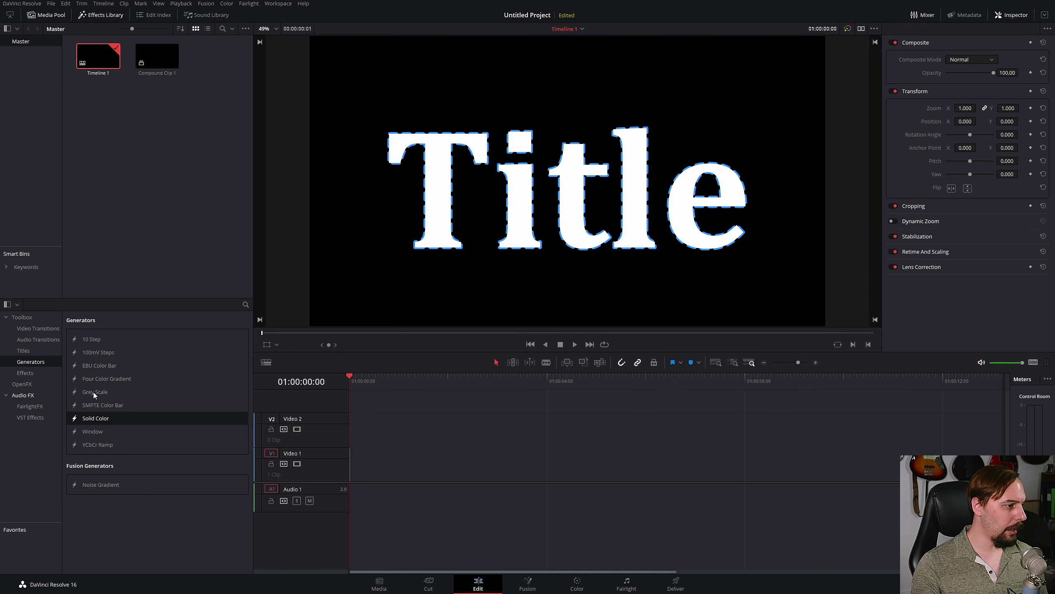
key("super+e")
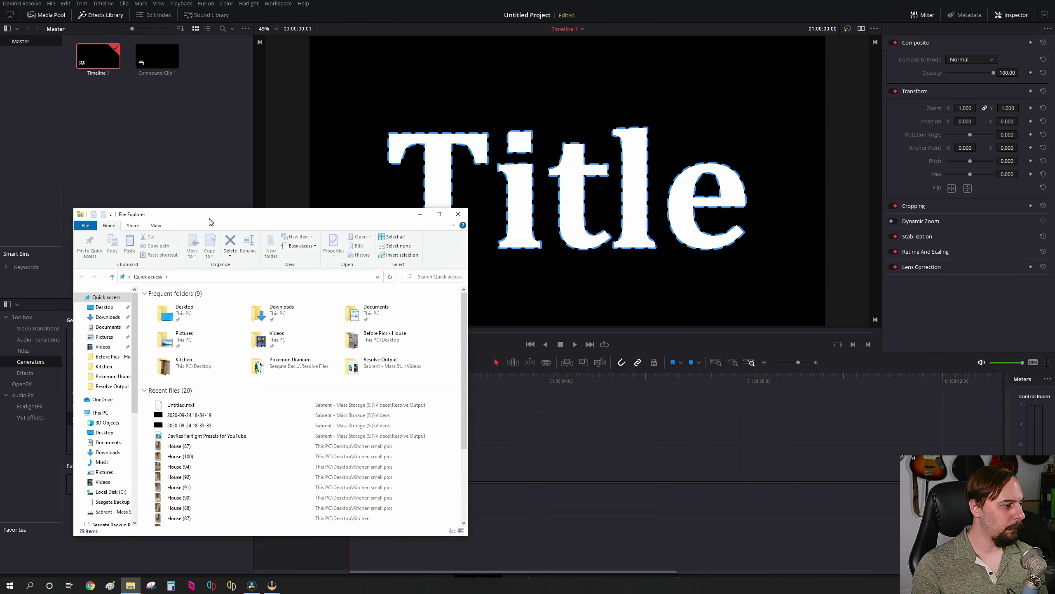
key("alt+Tab")
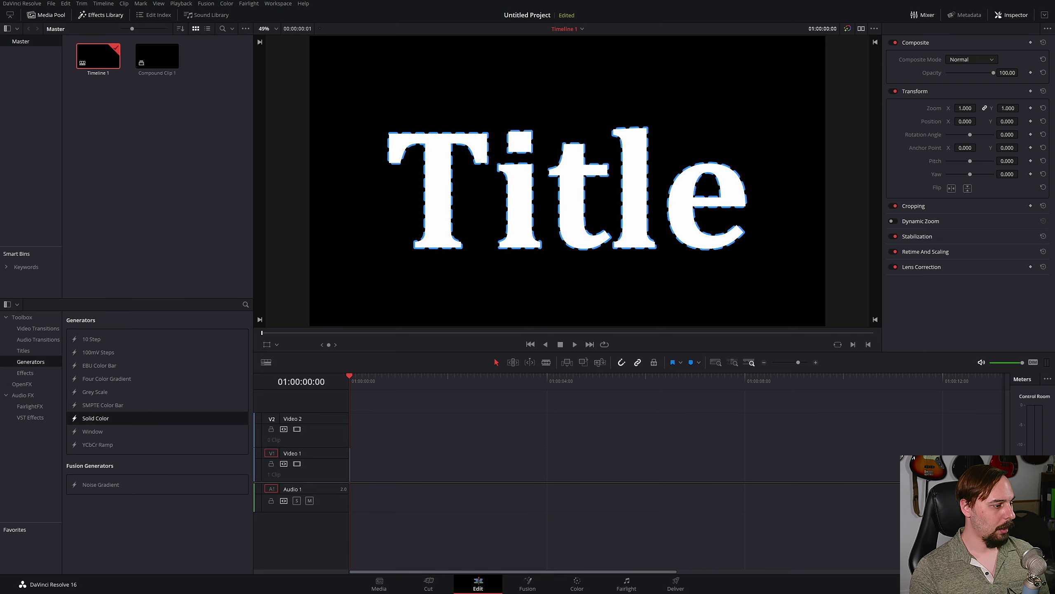
left_click_drag(0, 249, 167, 138)
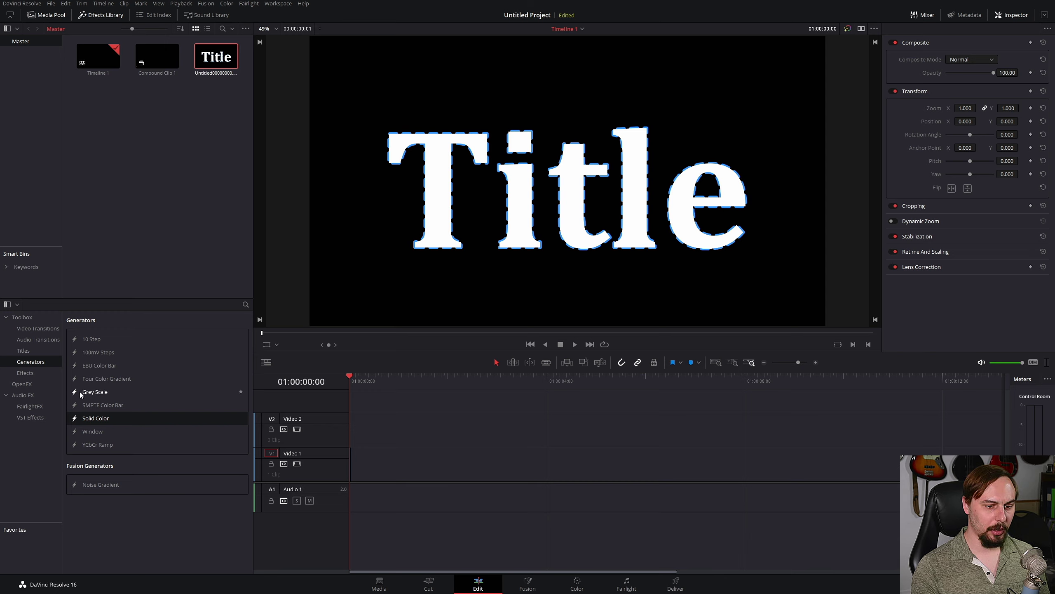
- Add a rust-orange #a6553a Solid Color clip on Video 1 and place the Title image on Video 2
left_click_drag(92, 418, 467, 466)
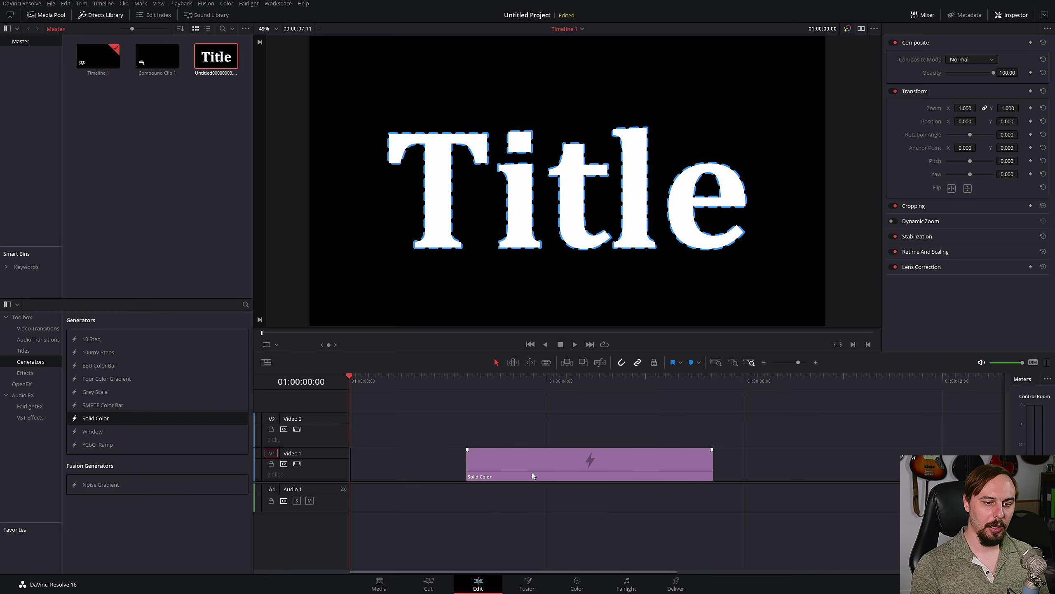
left_click(552, 381)
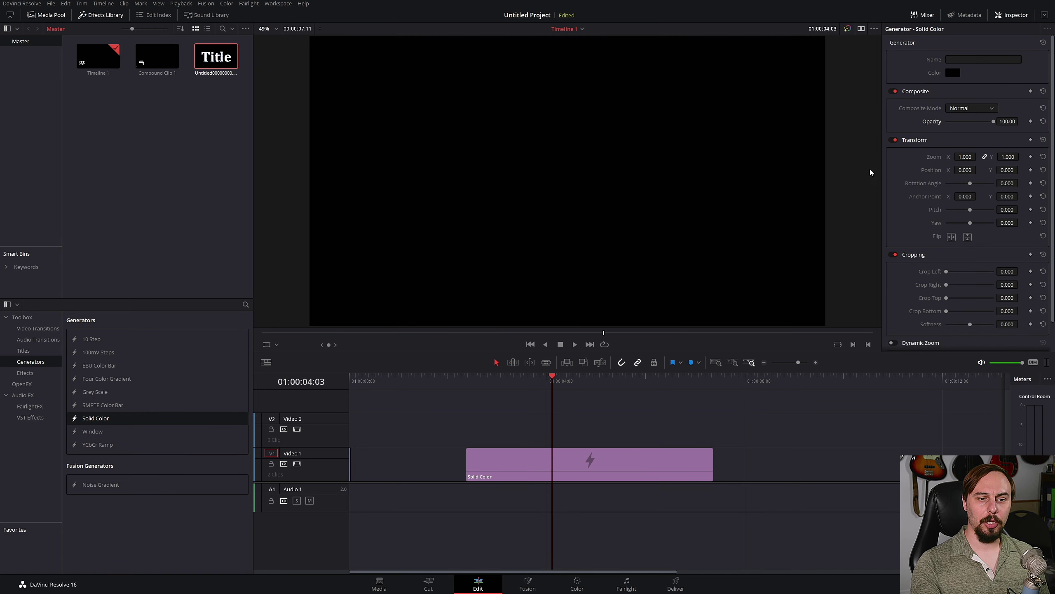
left_click(957, 71)
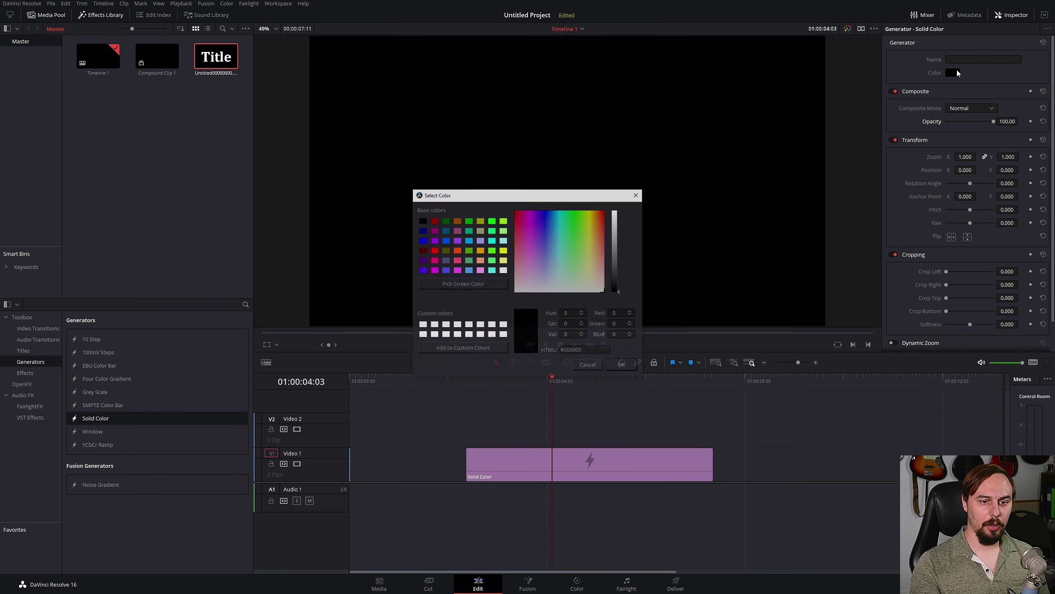
left_click(601, 239)
left_click(616, 239)
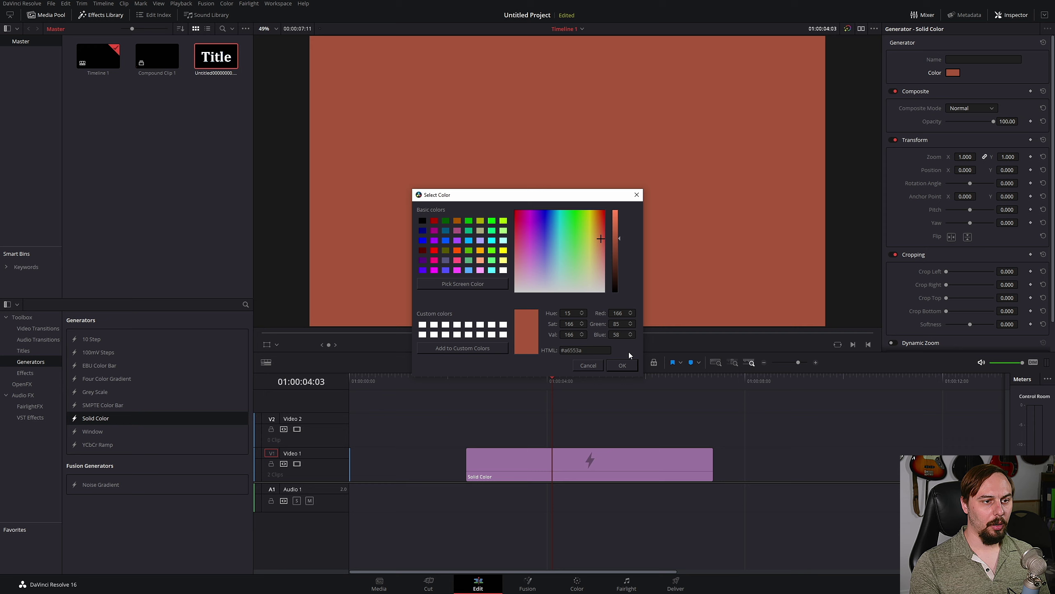
left_click(622, 365)
left_click_drag(235, 62, 514, 429)
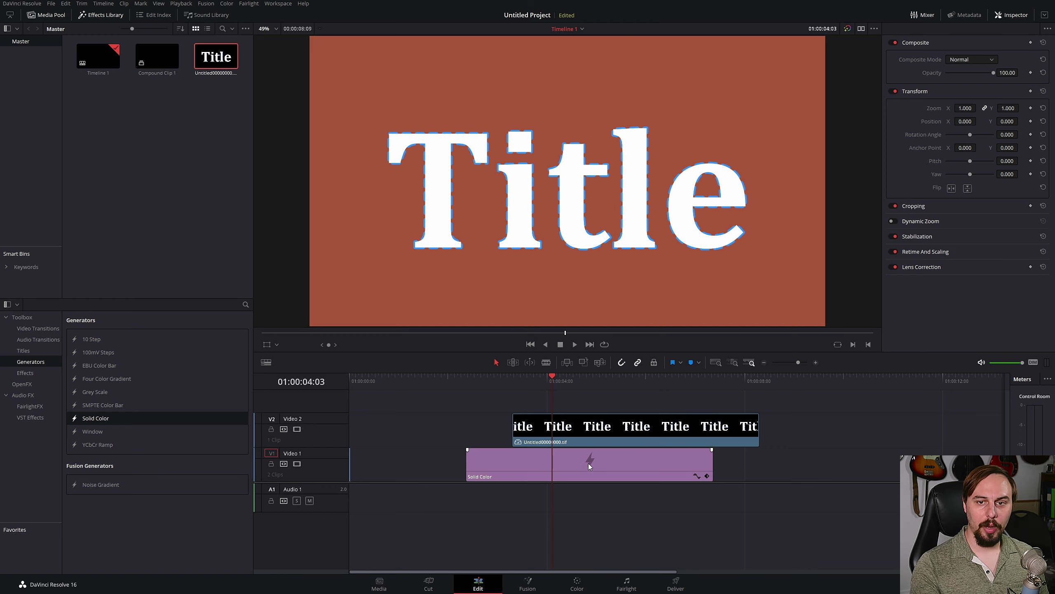
- Preview several other background colours, including green, then cancel to keep rust orange
left_click(589, 463)
left_click(953, 73)
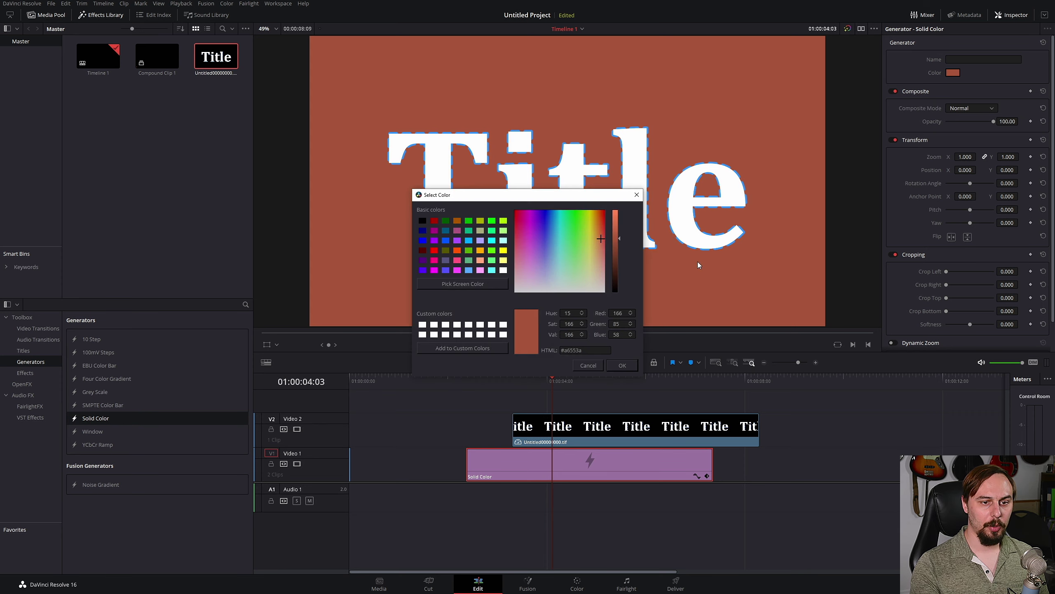
left_click(559, 248)
left_click(526, 226)
left_click(578, 256)
left_click(588, 221)
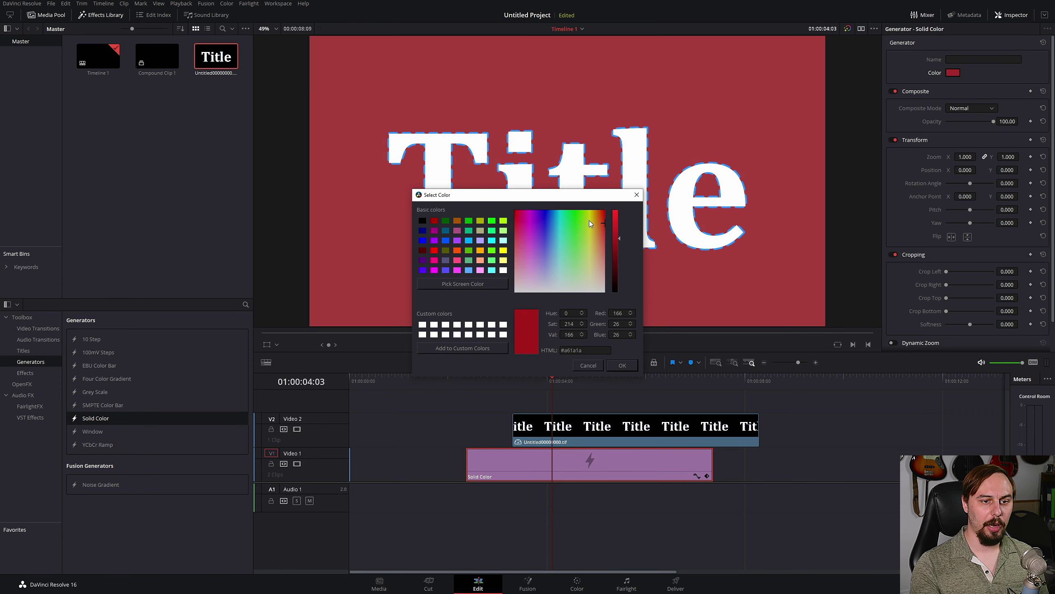
left_click(556, 254)
left_click(513, 241)
left_click(548, 226)
left_click(563, 240)
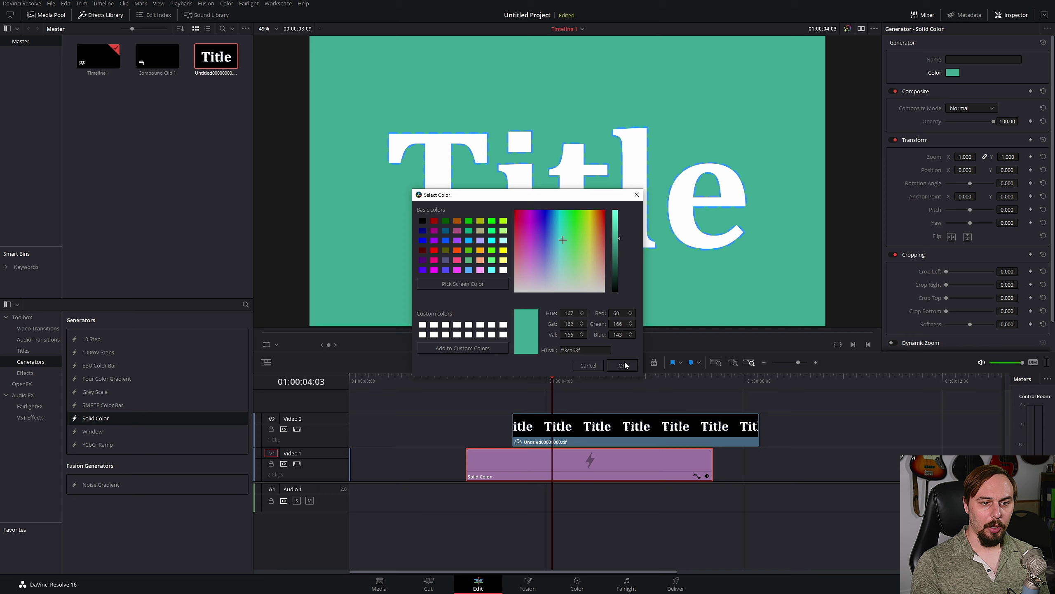
left_click(588, 365)
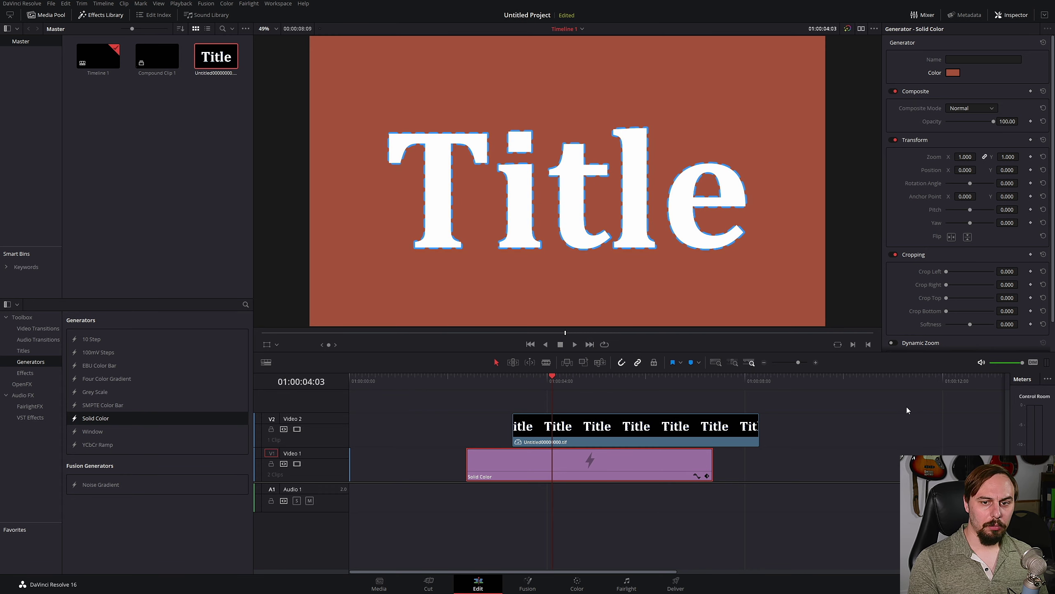